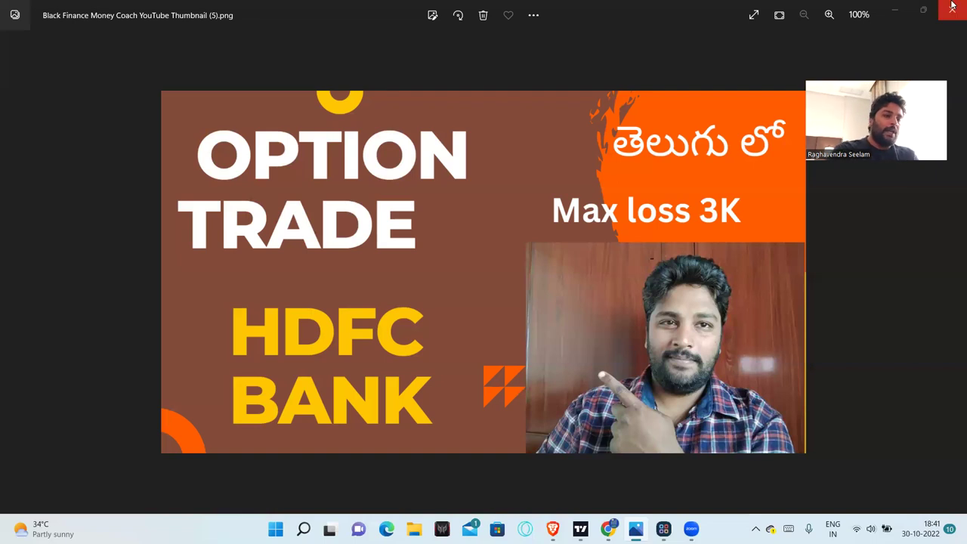
pyautogui.click(622, 462)
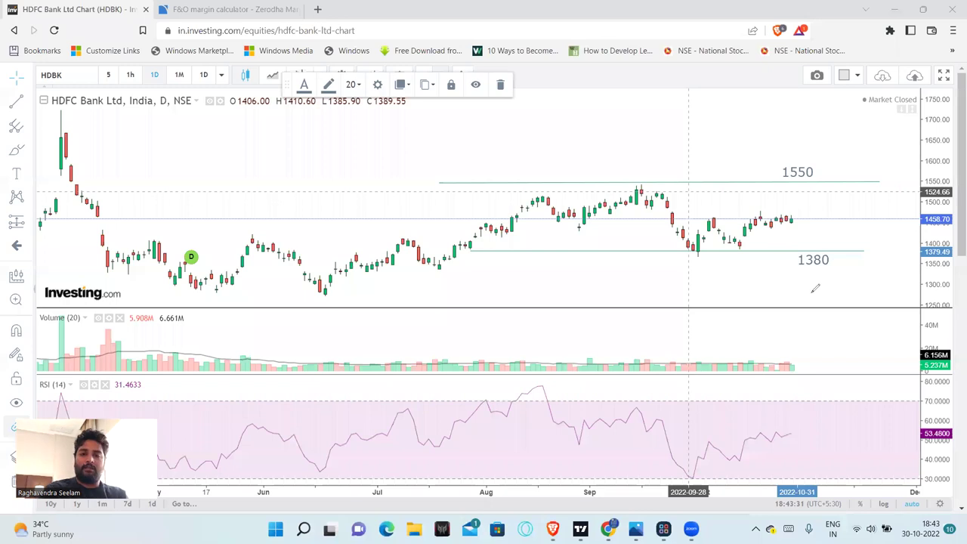
# Circle the 1380 support level, point an arrow at it, and handwrite 1380PE beneath it with a downward arrow alongside.
pyautogui.moveTo(815, 288); pyautogui.dragTo(815, 295)
pyautogui.moveTo(682, 303); pyautogui.dragTo(769, 264)
pyautogui.moveTo(796, 293)
pyautogui.mouseDown()
pyautogui.moveTo(797, 305)
pyautogui.moveTo(838, 288)
pyautogui.moveTo(850, 310)
pyautogui.moveTo(857, 301)
pyautogui.mouseUp()
pyautogui.moveTo(866, 260); pyautogui.dragTo(880, 261)
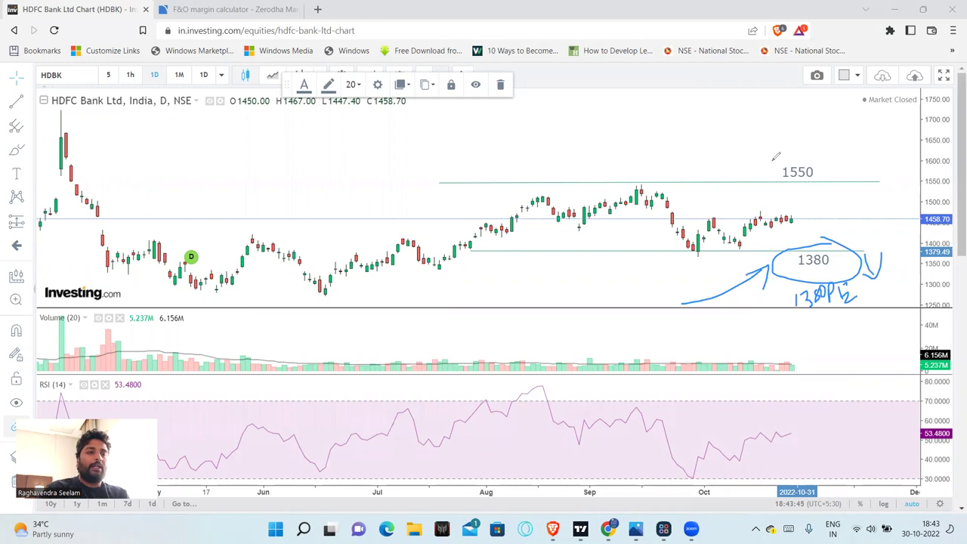
# Circle the 1550 resistance level, strike lines across it, and handwrite the 1540 CE note above it.
pyautogui.moveTo(750, 181)
pyautogui.mouseDown()
pyautogui.moveTo(788, 153)
pyautogui.moveTo(712, 175)
pyautogui.moveTo(685, 164)
pyautogui.moveTo(723, 154)
pyautogui.moveTo(730, 139)
pyautogui.moveTo(742, 151)
pyautogui.mouseUp()
pyautogui.moveTo(758, 133)
pyautogui.mouseDown()
pyautogui.moveTo(761, 153)
pyautogui.moveTo(796, 143)
pyautogui.moveTo(807, 120)
pyautogui.moveTo(815, 130)
pyautogui.mouseUp()
pyautogui.moveTo(865, 153); pyautogui.dragTo(718, 183)
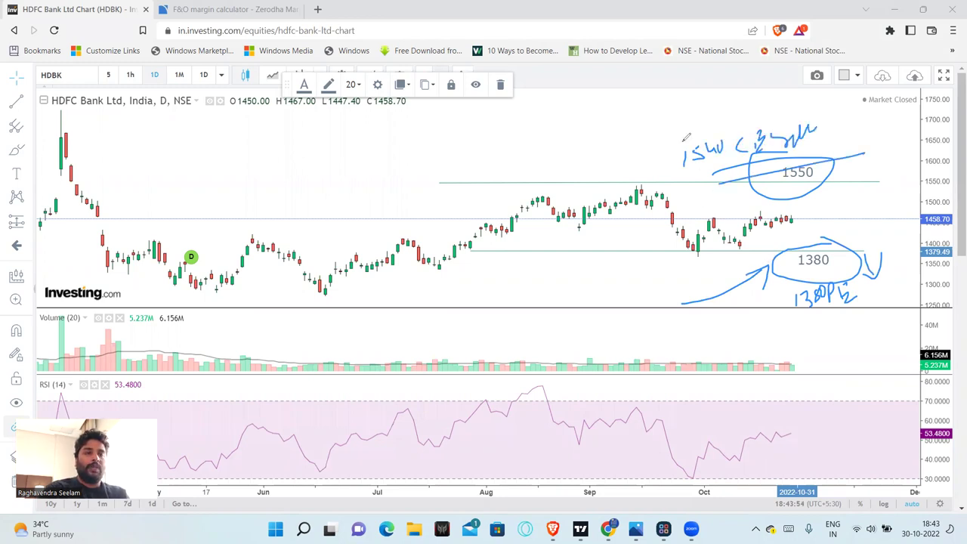
# Handwrite 1560 and an underlined note above the resistance line, and 1360 with an extra stroke by 1380PE below the support line.
pyautogui.moveTo(491, 148)
pyautogui.mouseDown()
pyautogui.moveTo(491, 159)
pyautogui.moveTo(533, 136)
pyautogui.moveTo(552, 145)
pyautogui.moveTo(563, 138)
pyautogui.mouseUp()
pyautogui.moveTo(517, 171); pyautogui.dragTo(560, 156)
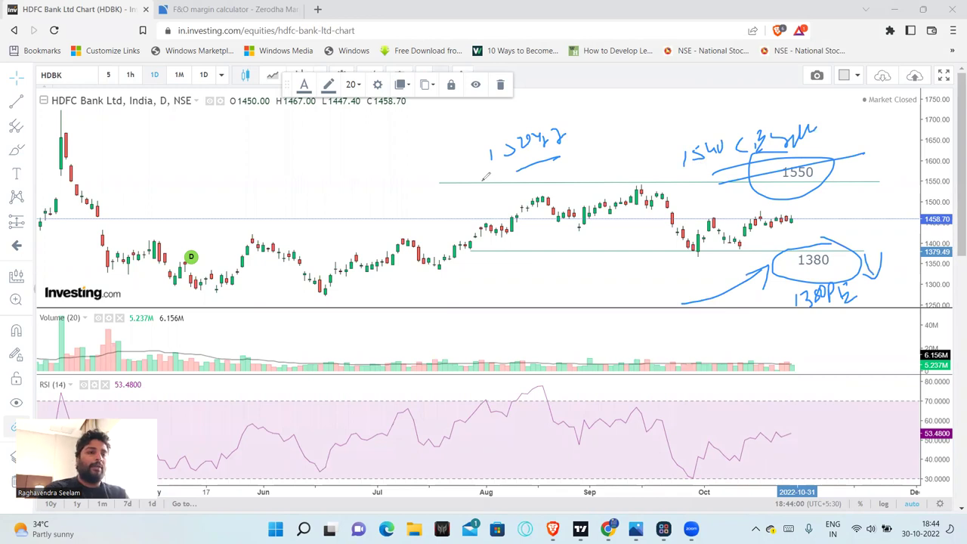
pyautogui.moveTo(403, 149)
pyautogui.mouseDown()
pyautogui.moveTo(402, 163)
pyautogui.moveTo(441, 155)
pyautogui.moveTo(478, 113)
pyautogui.moveTo(472, 133)
pyautogui.mouseUp()
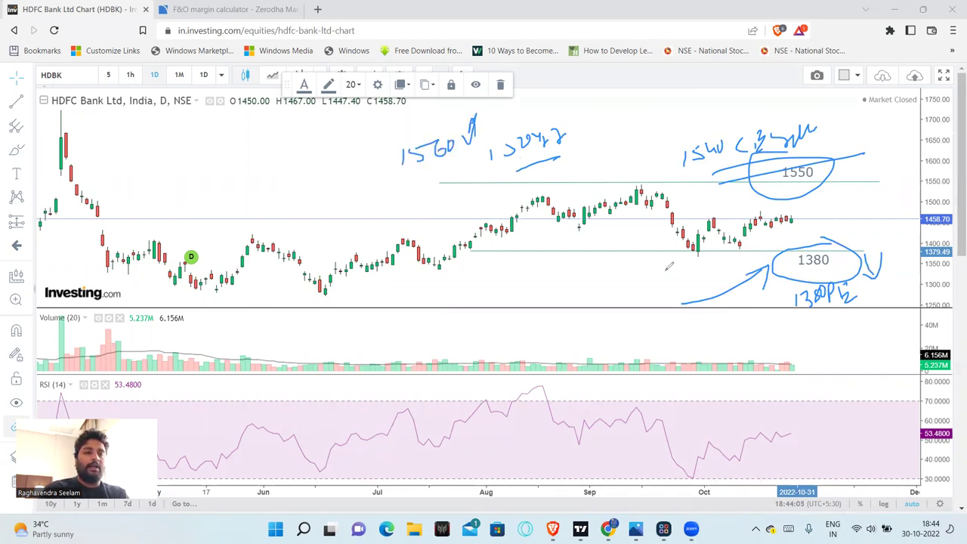
pyautogui.moveTo(671, 264)
pyautogui.mouseDown()
pyautogui.moveTo(654, 289)
pyautogui.moveTo(695, 283)
pyautogui.mouseUp()
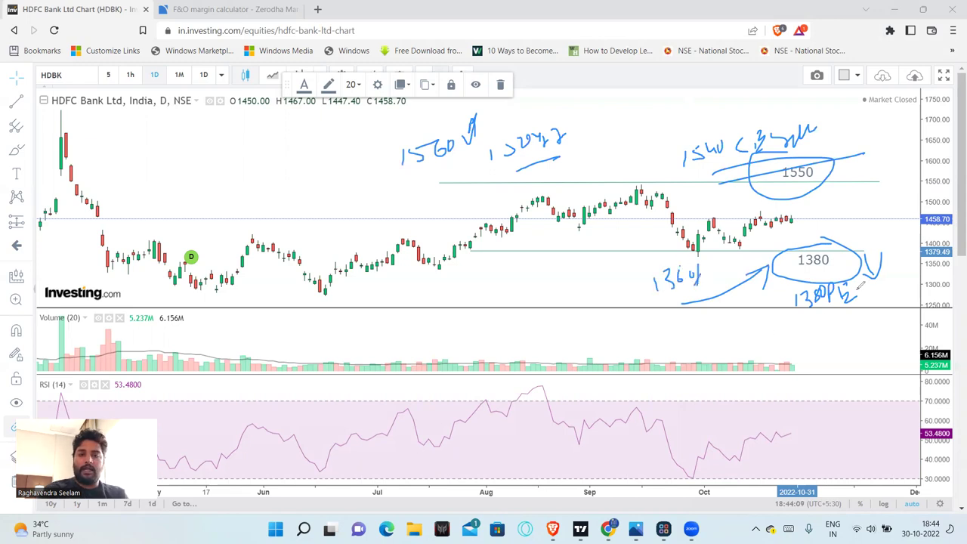
pyautogui.moveTo(858, 299); pyautogui.dragTo(861, 255)
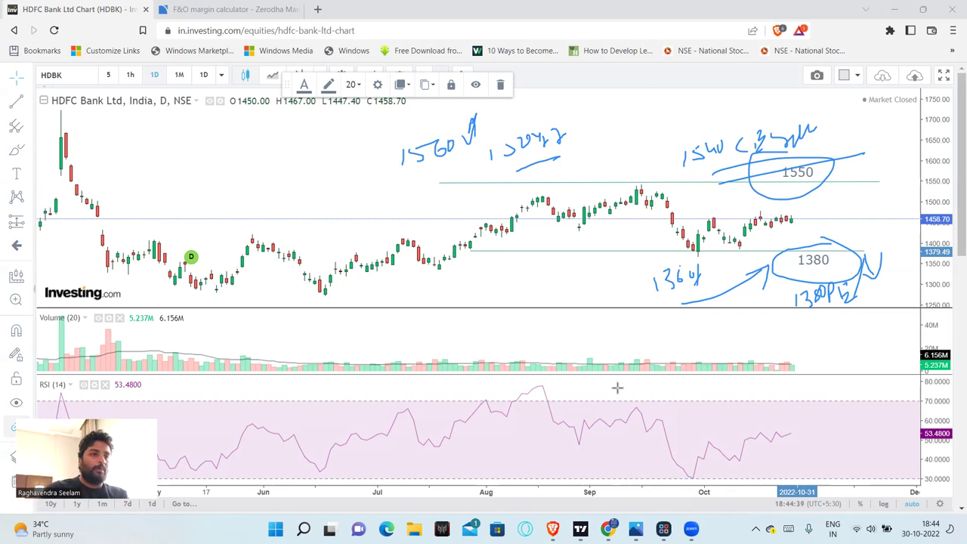
# Clear the annotations and, in TradingView, mark the June low, the September high and the red volume-profile line on the HDFC Bank chart.
pyautogui.press('Escape')
pyautogui.hotkey('alt', 'Tab')
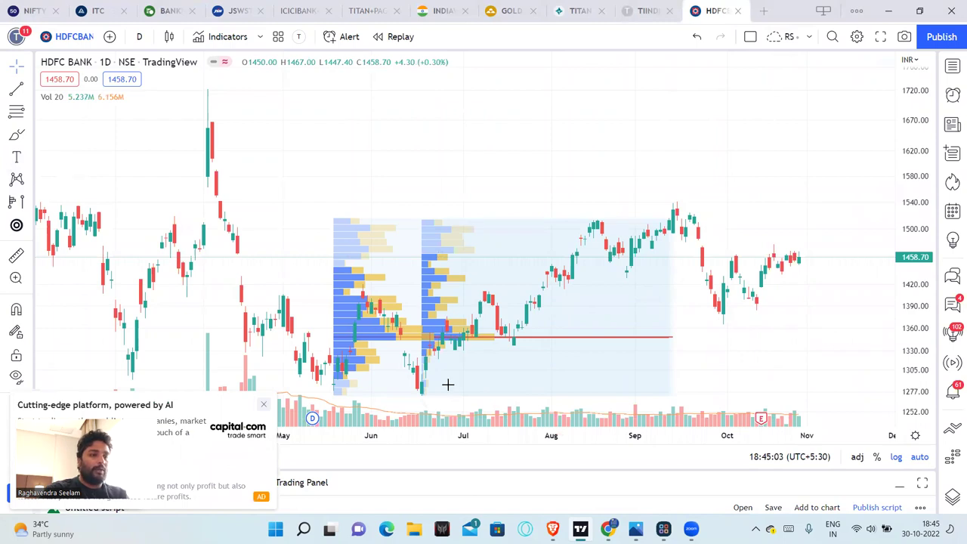
pyautogui.moveTo(435, 380); pyautogui.dragTo(433, 380)
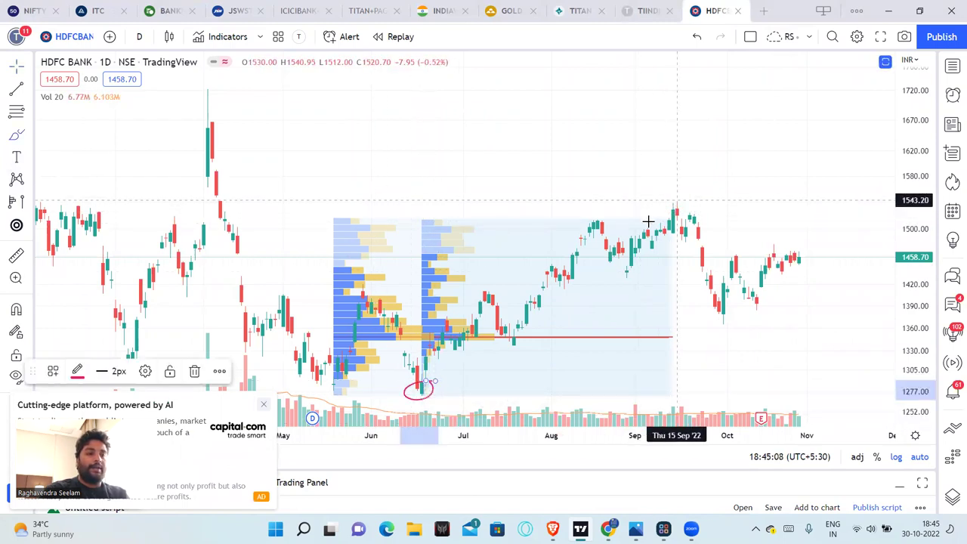
pyautogui.moveTo(648, 204); pyautogui.dragTo(669, 203)
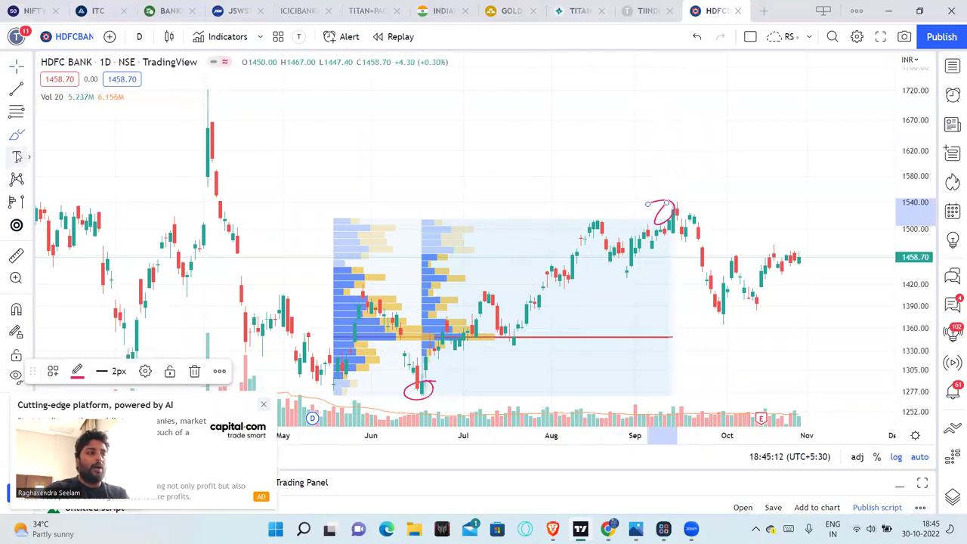
pyautogui.moveTo(609, 327)
pyautogui.mouseDown()
pyautogui.moveTo(811, 323)
pyautogui.moveTo(623, 342)
pyautogui.mouseUp()
pyautogui.moveTo(499, 334)
pyautogui.mouseDown()
pyautogui.moveTo(600, 327)
pyautogui.moveTo(566, 358)
pyautogui.moveTo(529, 314)
pyautogui.moveTo(599, 326)
pyautogui.mouseUp()
# Switch to the Opstra strategy builder in Chrome and mark the 1380PE and 1540CE positions with underlines, ticks and a bracket.
pyautogui.click(889, 11)
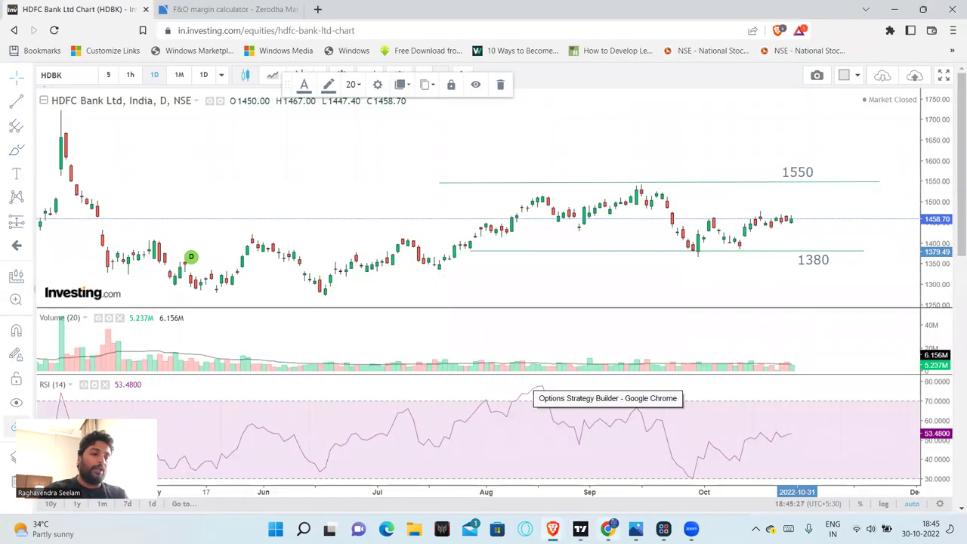
pyautogui.click(608, 529)
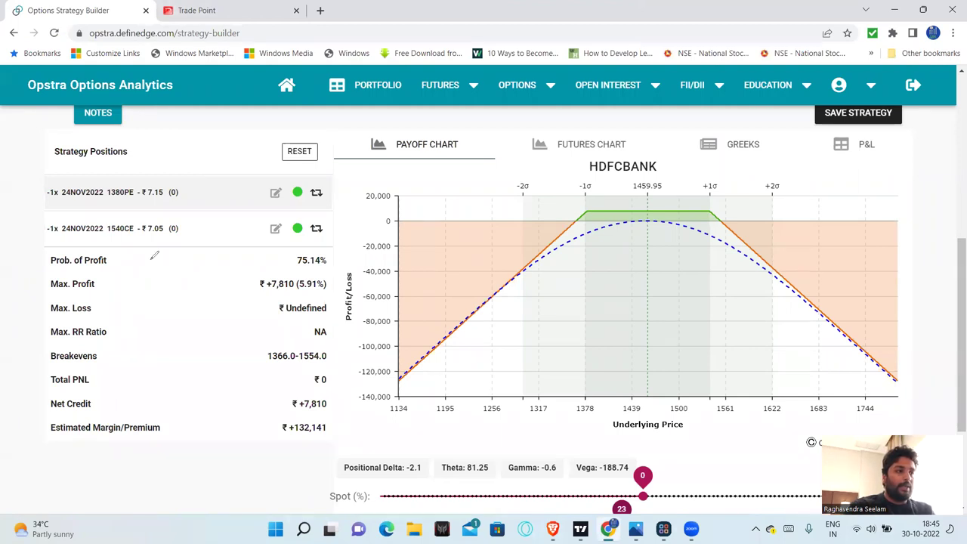
pyautogui.moveTo(148, 201); pyautogui.dragTo(228, 150)
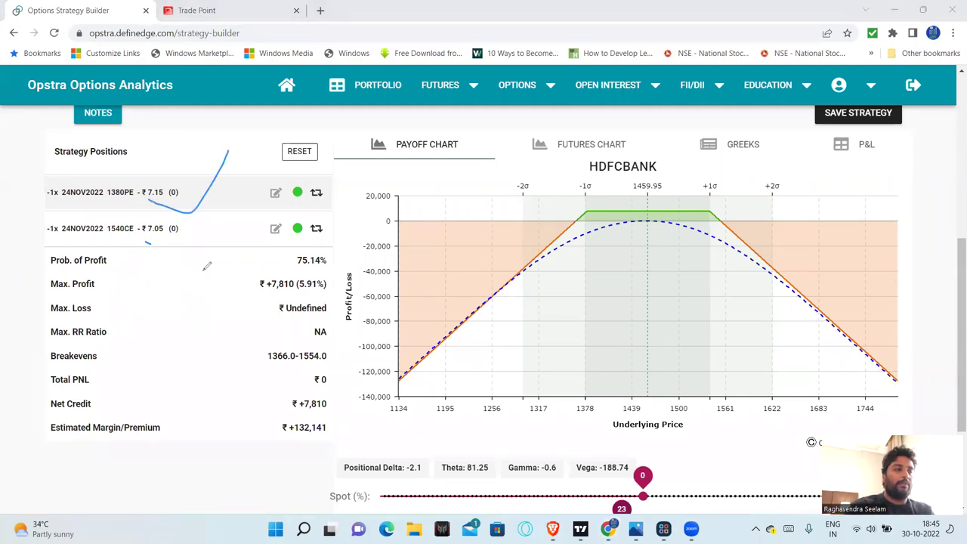
pyautogui.moveTo(146, 242); pyautogui.dragTo(207, 214)
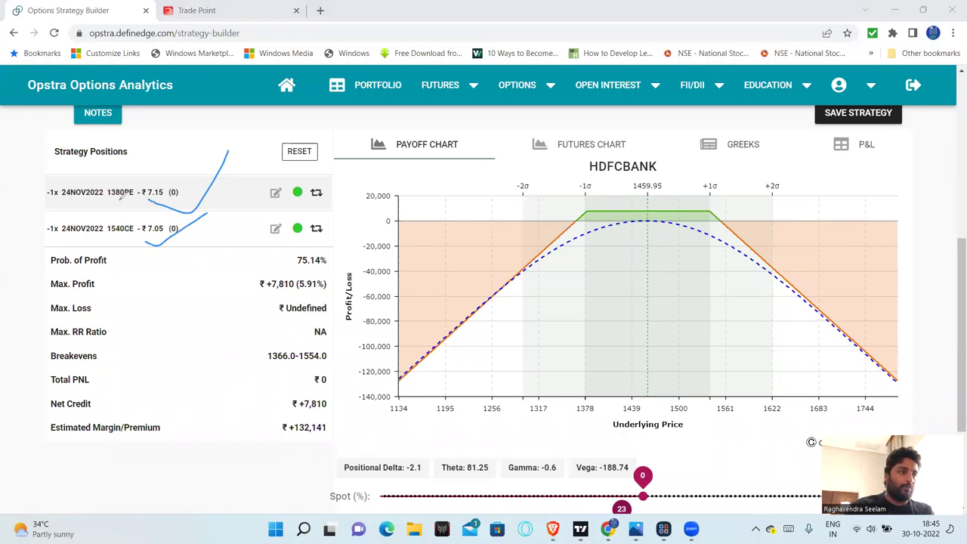
pyautogui.moveTo(114, 201); pyautogui.dragTo(208, 201)
pyautogui.moveTo(110, 245); pyautogui.dragTo(162, 243)
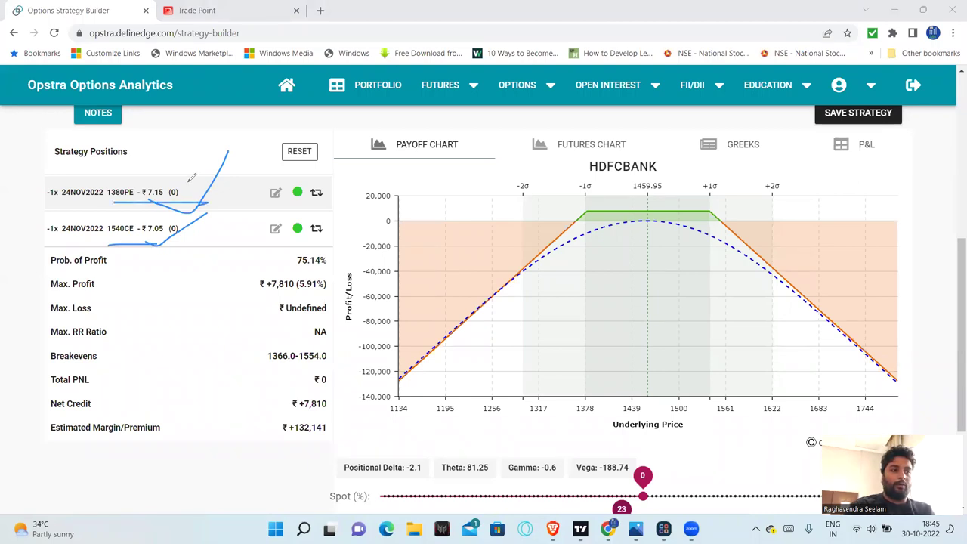
pyautogui.moveTo(187, 181); pyautogui.dragTo(198, 255)
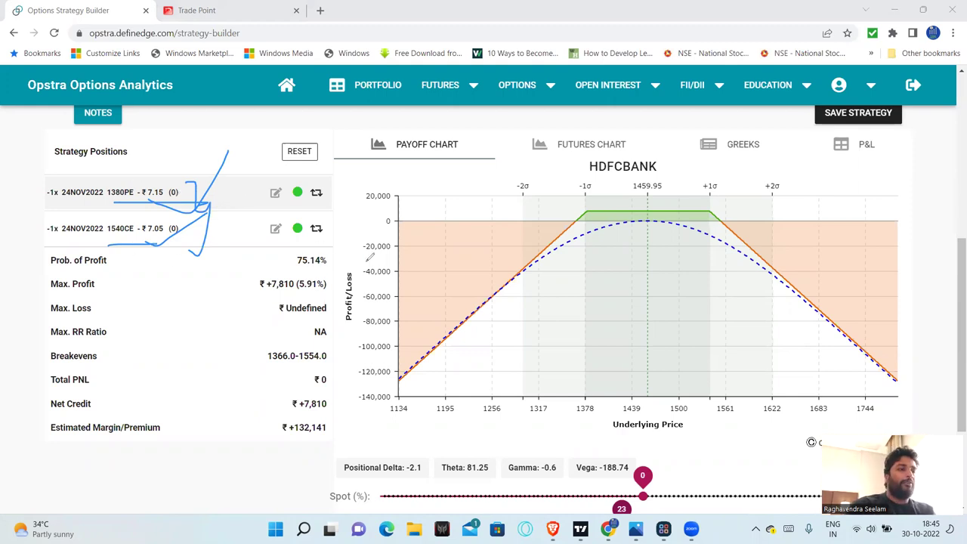
# Box the probability of profit and underline the maximum profit in the strategy summary.
pyautogui.moveTo(344, 269)
pyautogui.mouseDown()
pyautogui.moveTo(281, 266)
pyautogui.moveTo(339, 240)
pyautogui.moveTo(338, 264)
pyautogui.mouseUp()
pyautogui.moveTo(269, 258); pyautogui.dragTo(281, 275)
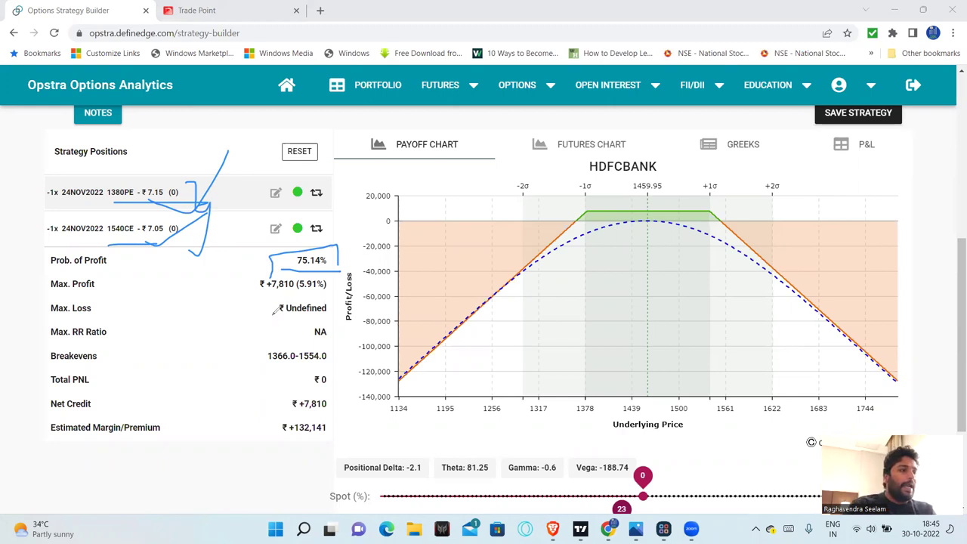
pyautogui.moveTo(247, 293); pyautogui.dragTo(326, 294)
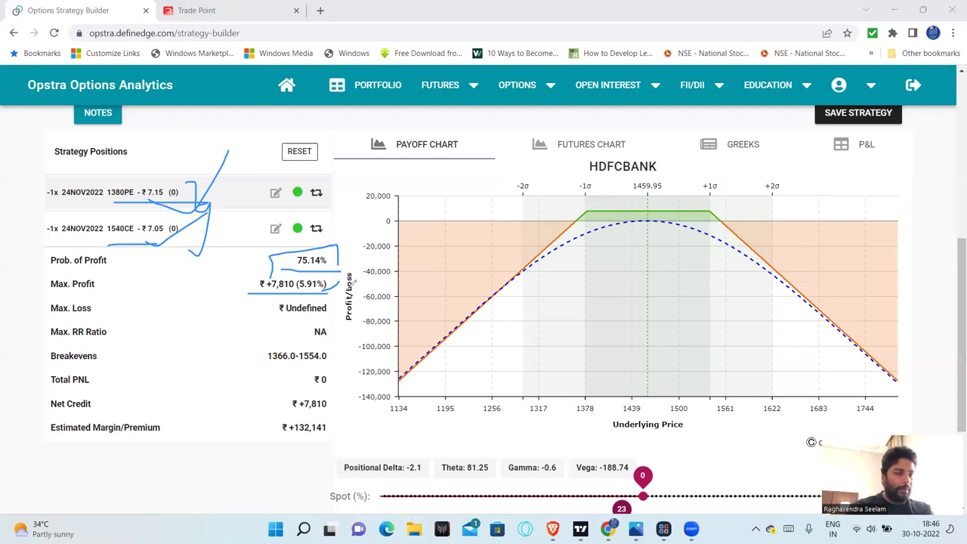
# Outline the Max. Loss row and circle the Breakevens range in the strategy summary.
pyautogui.moveTo(61, 314); pyautogui.dragTo(359, 340)
pyautogui.moveTo(45, 303); pyautogui.dragTo(221, 301)
pyautogui.moveTo(333, 299)
pyautogui.mouseDown()
pyautogui.moveTo(336, 315)
pyautogui.moveTo(54, 318)
pyautogui.mouseUp()
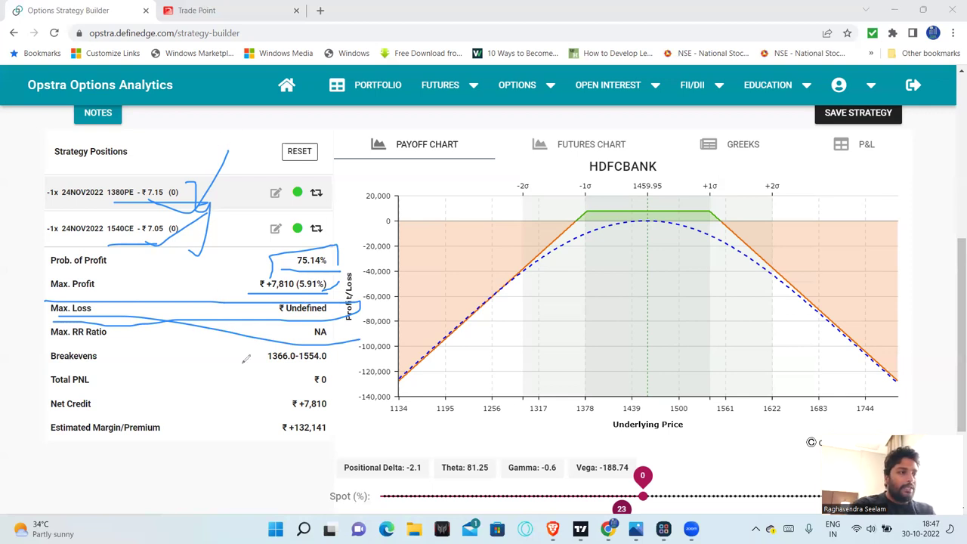
pyautogui.moveTo(250, 368); pyautogui.dragTo(412, 346)
pyautogui.moveTo(315, 331); pyautogui.dragTo(413, 346)
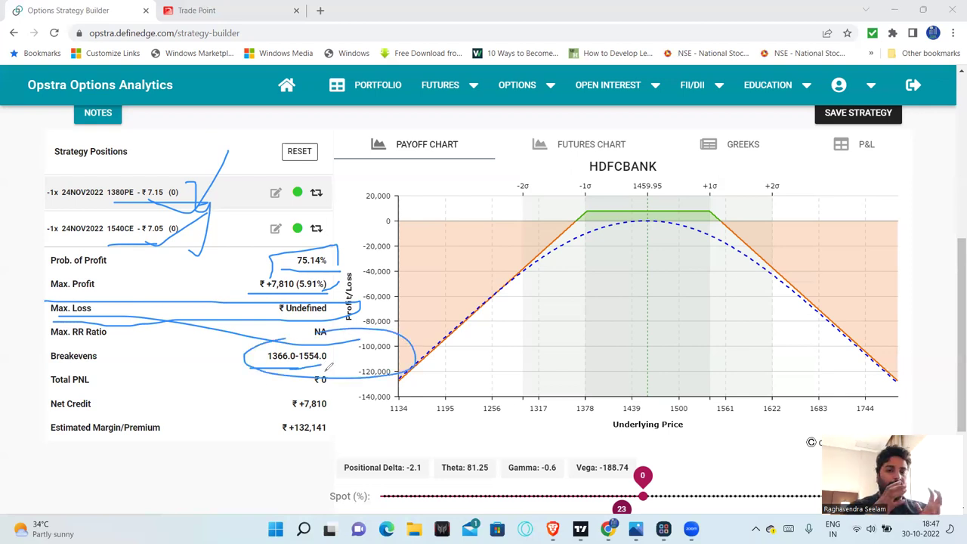
# Draw vertical lines at both breakeven points on the payoff chart and circle the -1σ and +1σ labels.
pyautogui.moveTo(574, 201); pyautogui.dragTo(572, 255)
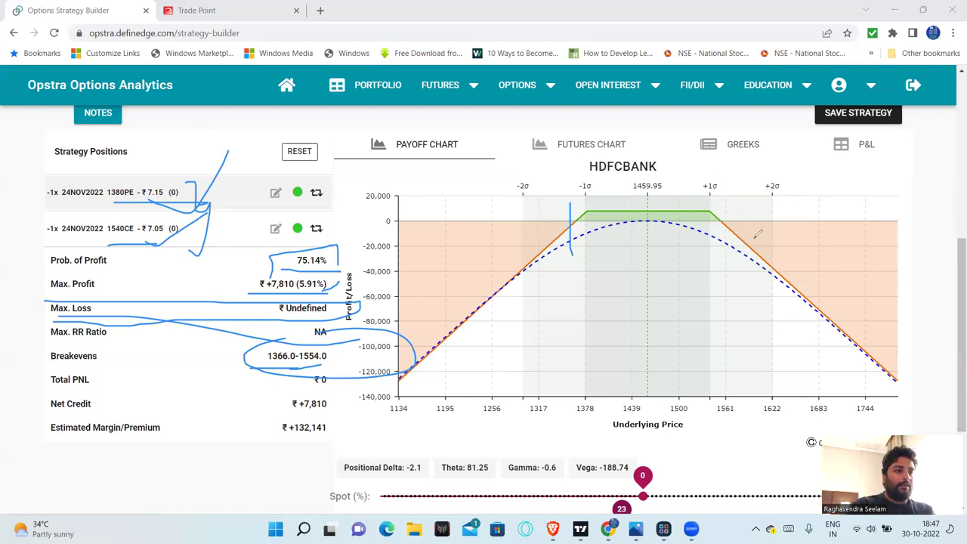
pyautogui.moveTo(720, 202); pyautogui.dragTo(719, 245)
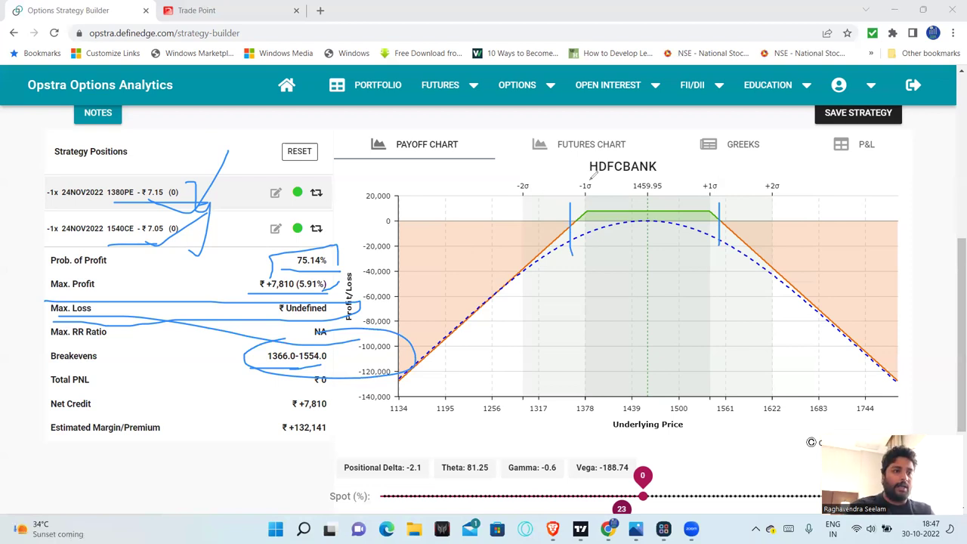
pyautogui.moveTo(553, 200)
pyautogui.mouseDown()
pyautogui.moveTo(567, 178)
pyautogui.moveTo(523, 193)
pyautogui.mouseUp()
pyautogui.moveTo(718, 191); pyautogui.dragTo(717, 181)
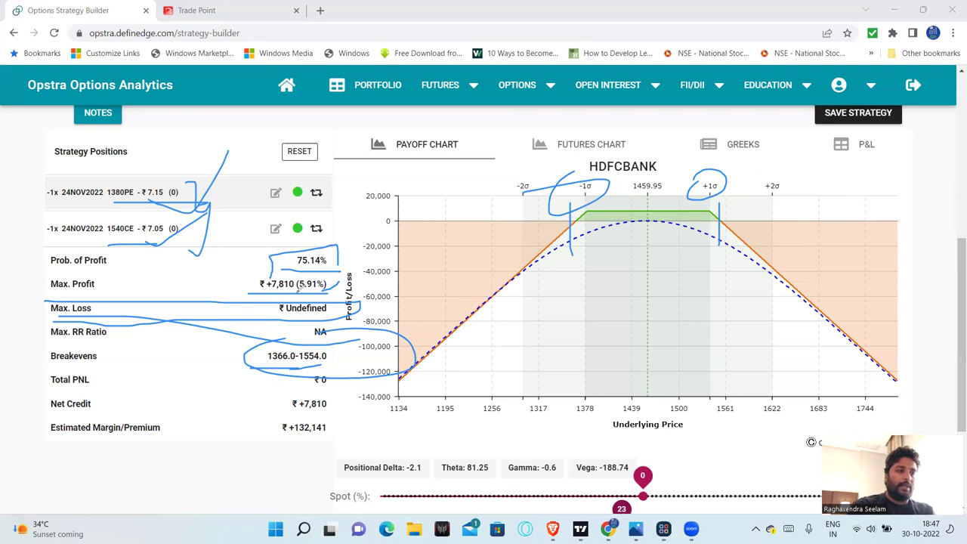
# Underline the net credit and circle the estimated margin, finishing by clearing all annotations.
pyautogui.moveTo(276, 411); pyautogui.dragTo(391, 403)
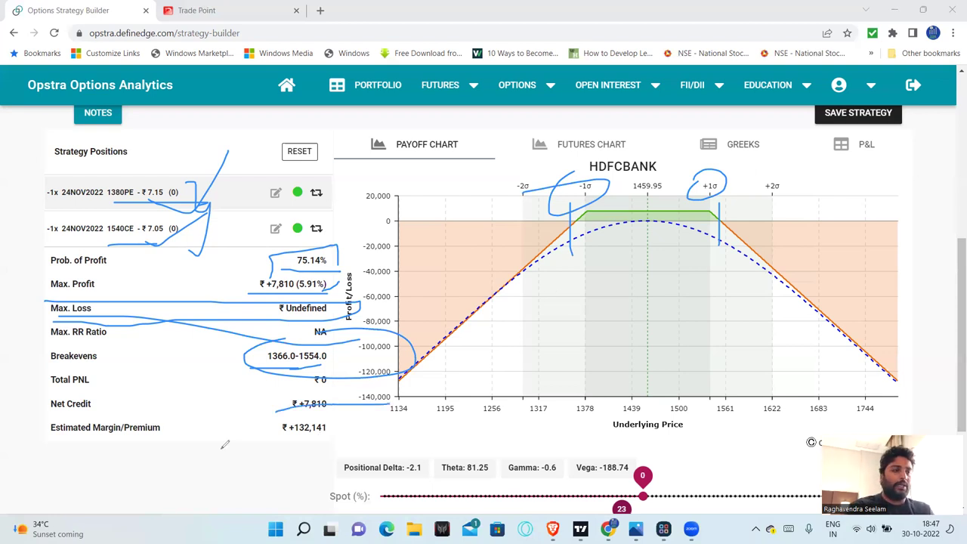
pyautogui.moveTo(265, 438)
pyautogui.mouseDown()
pyautogui.moveTo(326, 424)
pyautogui.moveTo(269, 436)
pyautogui.mouseUp()
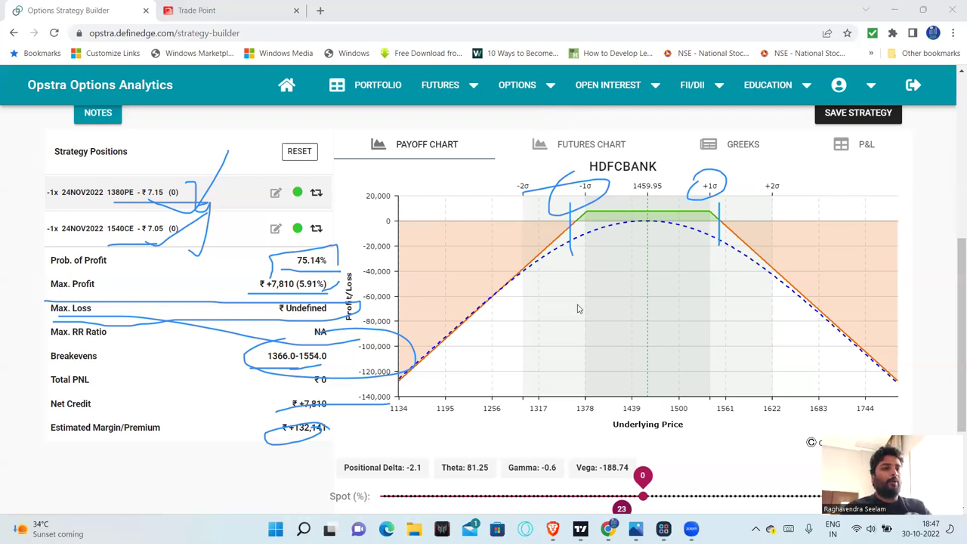
pyautogui.press('Escape')
# Mark the 1380PE and 1540CE premiums as a pair and handwrite their combined value 14 twice, circling it each time.
pyautogui.moveTo(555, 315)
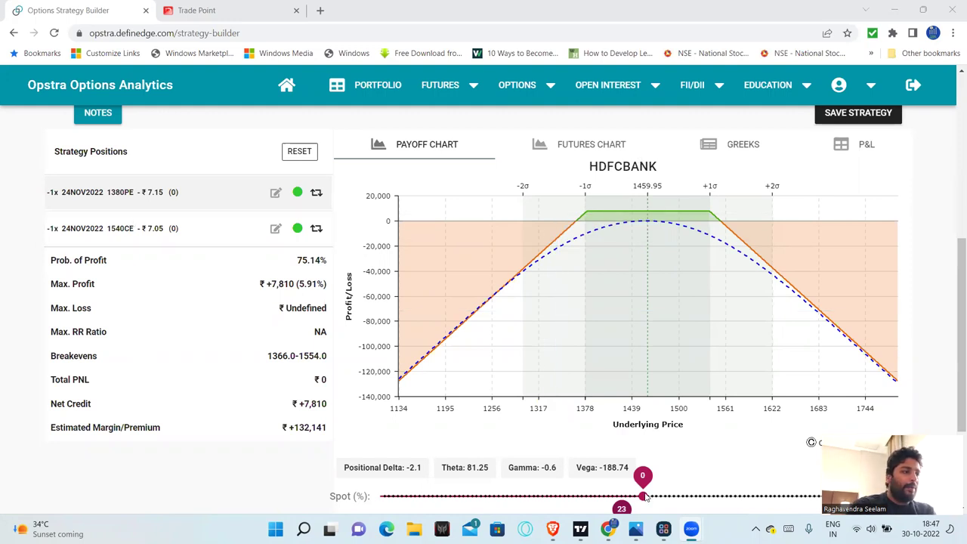
pyautogui.moveTo(186, 190); pyautogui.dragTo(194, 229)
pyautogui.moveTo(156, 300)
pyautogui.mouseDown()
pyautogui.moveTo(155, 322)
pyautogui.moveTo(174, 325)
pyautogui.mouseUp()
pyautogui.moveTo(160, 273)
pyautogui.mouseDown()
pyautogui.moveTo(142, 369)
pyautogui.moveTo(161, 277)
pyautogui.moveTo(203, 318)
pyautogui.moveTo(53, 344)
pyautogui.mouseUp()
pyautogui.moveTo(187, 179)
pyautogui.mouseDown()
pyautogui.moveTo(190, 200)
pyautogui.moveTo(199, 183)
pyautogui.mouseUp()
pyautogui.moveTo(195, 218); pyautogui.dragTo(188, 239)
pyautogui.moveTo(186, 230); pyautogui.dragTo(201, 226)
pyautogui.moveTo(203, 335)
pyautogui.mouseDown()
pyautogui.moveTo(205, 352)
pyautogui.moveTo(217, 349)
pyautogui.moveTo(214, 364)
pyautogui.mouseUp()
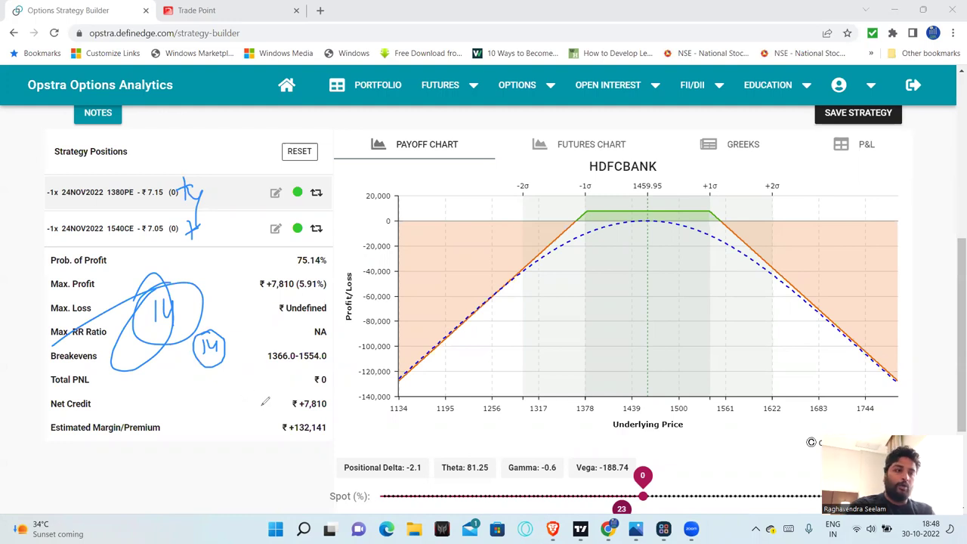
# Draw an upward arrow beside the smaller 14 and handwrite a circled 20 with a tick below it.
pyautogui.moveTo(228, 363); pyautogui.dragTo(247, 332)
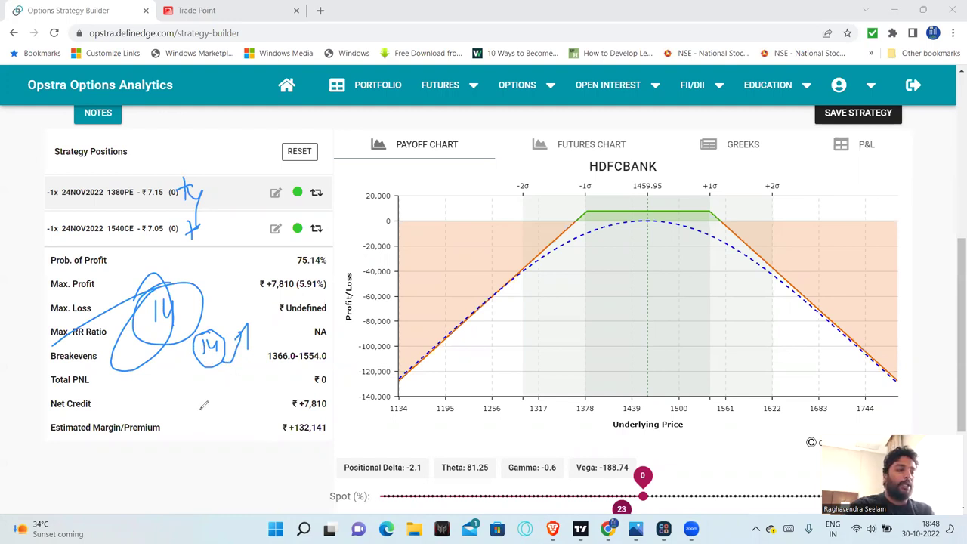
pyautogui.moveTo(202, 401)
pyautogui.mouseDown()
pyautogui.moveTo(191, 432)
pyautogui.moveTo(220, 411)
pyautogui.moveTo(198, 446)
pyautogui.moveTo(219, 443)
pyautogui.mouseUp()
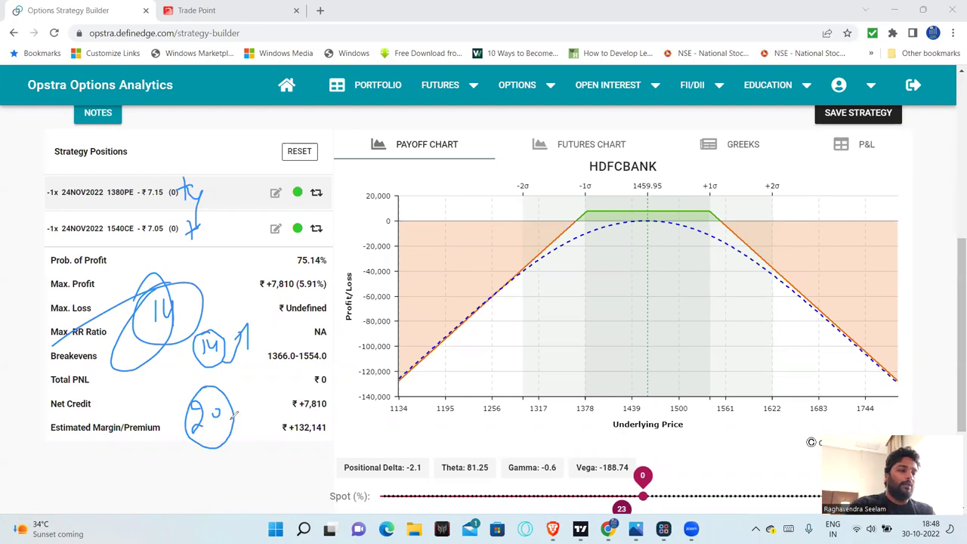
pyautogui.moveTo(232, 420); pyautogui.dragTo(267, 381)
pyautogui.moveTo(231, 444); pyautogui.dragTo(273, 376)
# Handwrite the loss calculation across the payoff chart as 6, an underlined 550 and a circled 3.5K.
pyautogui.moveTo(456, 317); pyautogui.dragTo(441, 353)
pyautogui.moveTo(537, 306)
pyautogui.mouseDown()
pyautogui.moveTo(527, 327)
pyautogui.moveTo(541, 328)
pyautogui.moveTo(576, 302)
pyautogui.moveTo(567, 322)
pyautogui.mouseUp()
pyautogui.moveTo(631, 324); pyautogui.dragTo(538, 349)
pyautogui.moveTo(662, 275)
pyautogui.mouseDown()
pyautogui.moveTo(669, 284)
pyautogui.moveTo(661, 303)
pyautogui.moveTo(686, 293)
pyautogui.moveTo(710, 261)
pyautogui.moveTo(704, 291)
pyautogui.moveTo(708, 284)
pyautogui.mouseUp()
pyautogui.click(675, 295)
pyautogui.moveTo(727, 256)
pyautogui.mouseDown()
pyautogui.moveTo(657, 281)
pyautogui.moveTo(707, 321)
pyautogui.mouseUp()
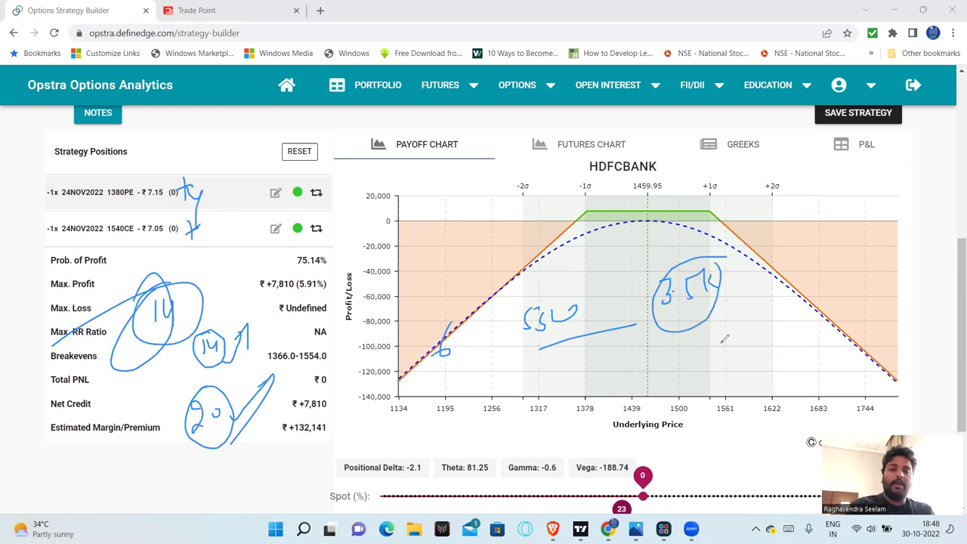
# Underline both position premiums and the lower breakeven, and circle the 1380PE leg.
pyautogui.moveTo(181, 188); pyautogui.dragTo(139, 202)
pyautogui.moveTo(121, 251); pyautogui.dragTo(190, 224)
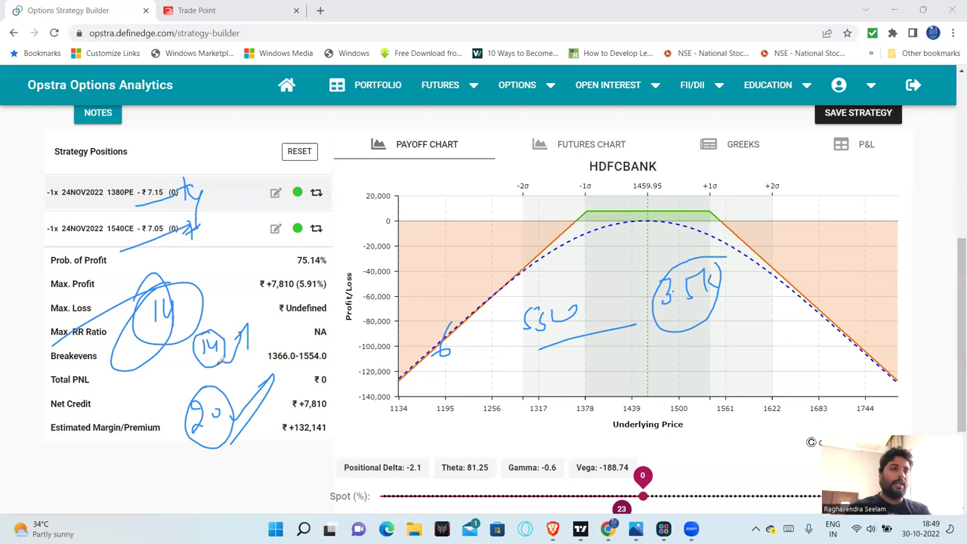
pyautogui.moveTo(265, 368); pyautogui.dragTo(292, 365)
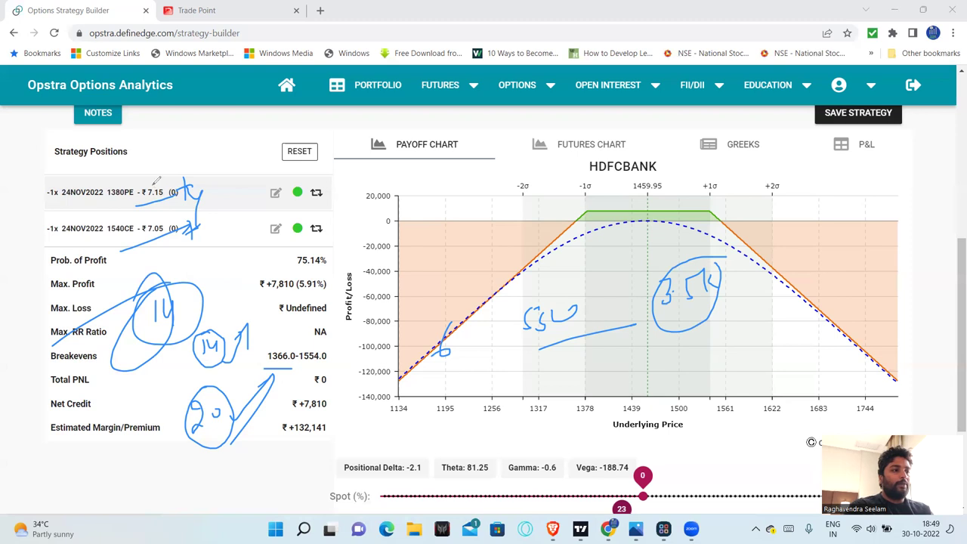
pyautogui.moveTo(156, 180)
pyautogui.mouseDown()
pyautogui.moveTo(106, 185)
pyautogui.moveTo(162, 175)
pyautogui.mouseUp()
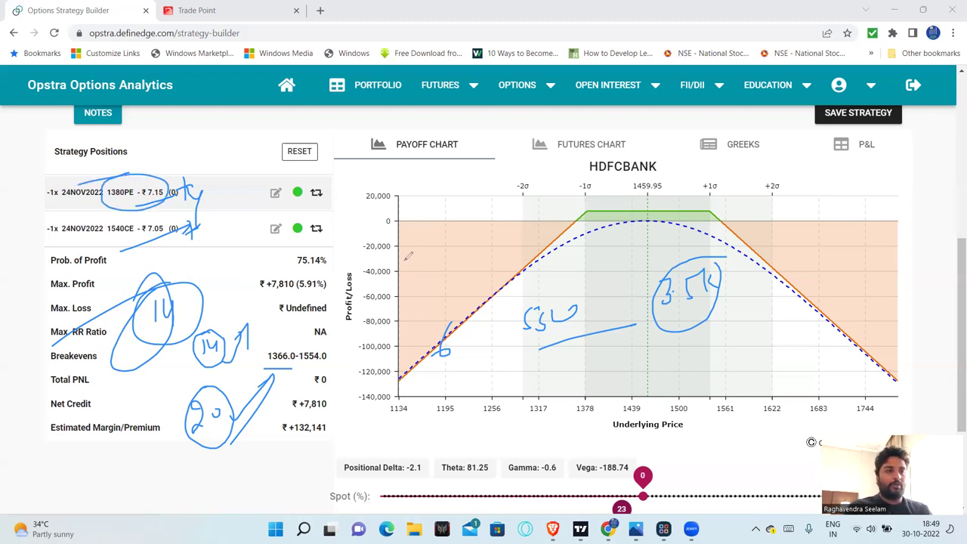
# Handwrite the hedges 1360 PE Buy and 1560 CE Buy on the payoff chart, with a vertical line marking each side.
pyautogui.moveTo(463, 212)
pyautogui.mouseDown()
pyautogui.moveTo(474, 241)
pyautogui.moveTo(481, 220)
pyautogui.moveTo(515, 222)
pyautogui.moveTo(534, 204)
pyautogui.mouseUp()
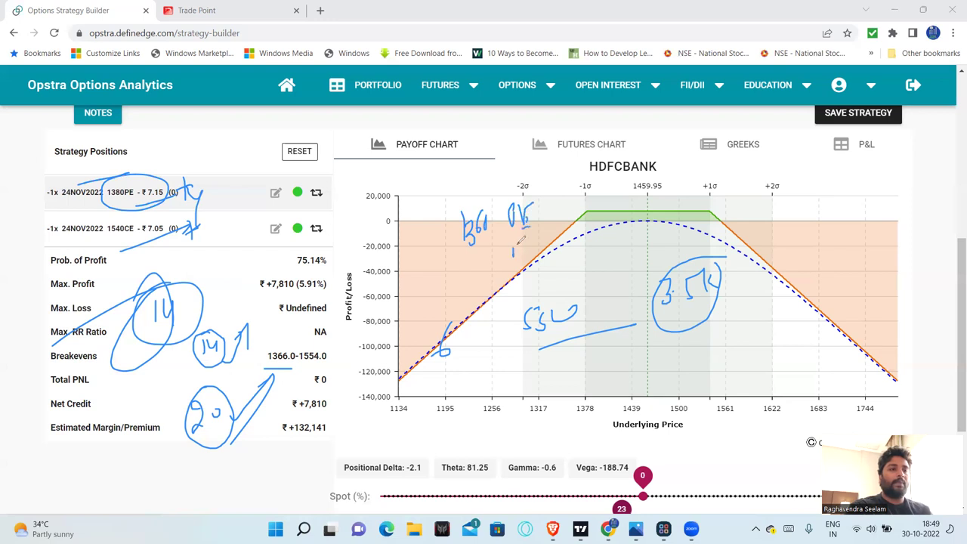
pyautogui.moveTo(520, 242)
pyautogui.mouseDown()
pyautogui.moveTo(533, 266)
pyautogui.moveTo(568, 264)
pyautogui.mouseUp()
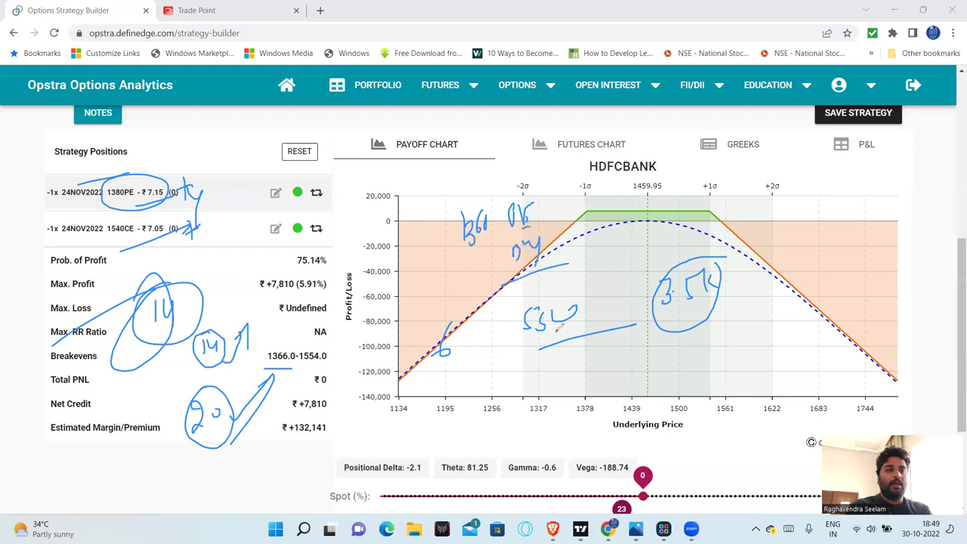
pyautogui.moveTo(749, 207)
pyautogui.mouseDown()
pyautogui.moveTo(751, 220)
pyautogui.moveTo(821, 231)
pyautogui.moveTo(856, 214)
pyautogui.moveTo(887, 220)
pyautogui.mouseUp()
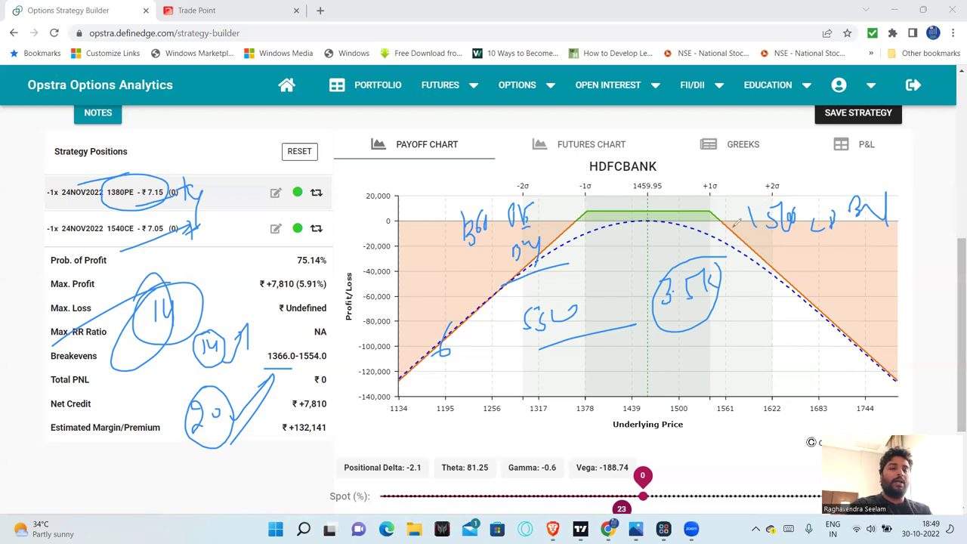
pyautogui.moveTo(747, 199); pyautogui.dragTo(746, 251)
pyautogui.moveTo(535, 189); pyautogui.dragTo(534, 251)
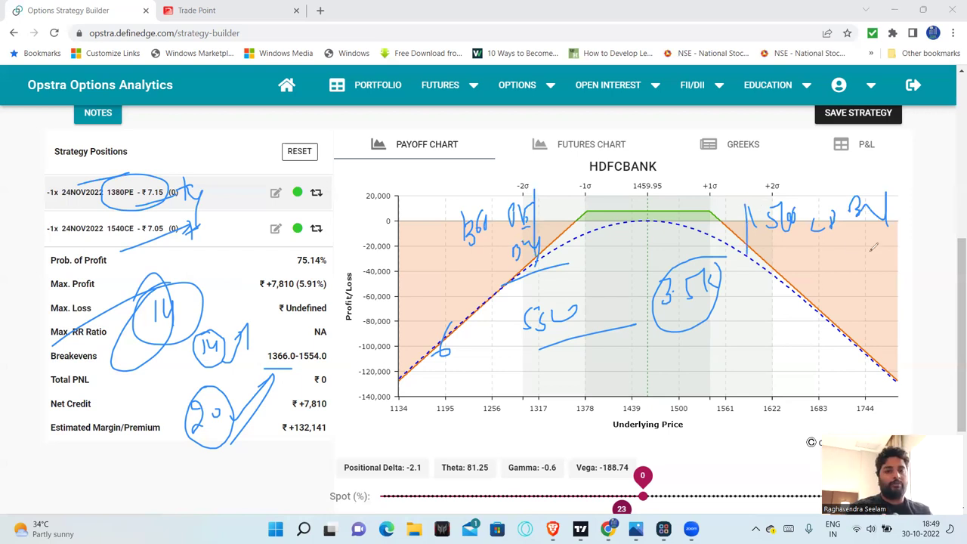